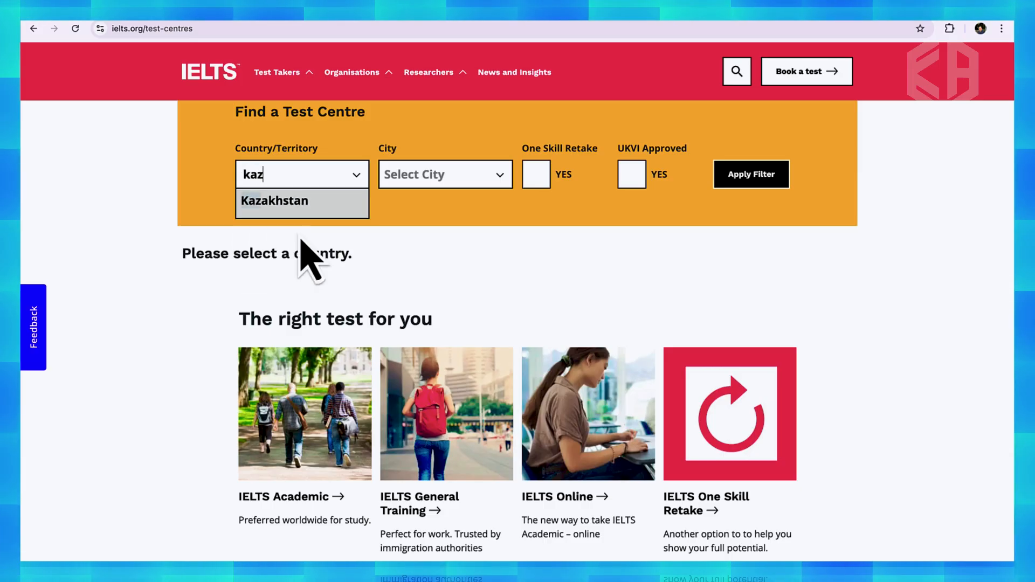
Filter the test centres by Kazakhstan and look through its list of cities without choosing one
left_click(291, 204)
left_click(477, 174)
scroll(474, 270, "down", 3)
scroll(470, 261, "down", 1)
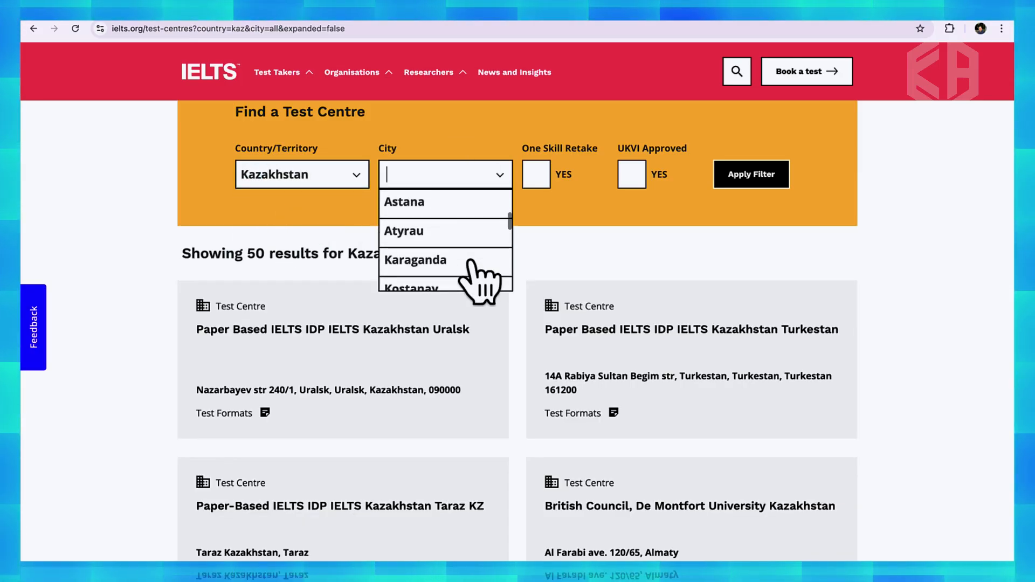
left_click(965, 348)
Examine the Kazakhstan test centres' locations, test formats and One Skill Retake labels
scroll(968, 349, "down", 3)
scroll(965, 349, "down", 5)
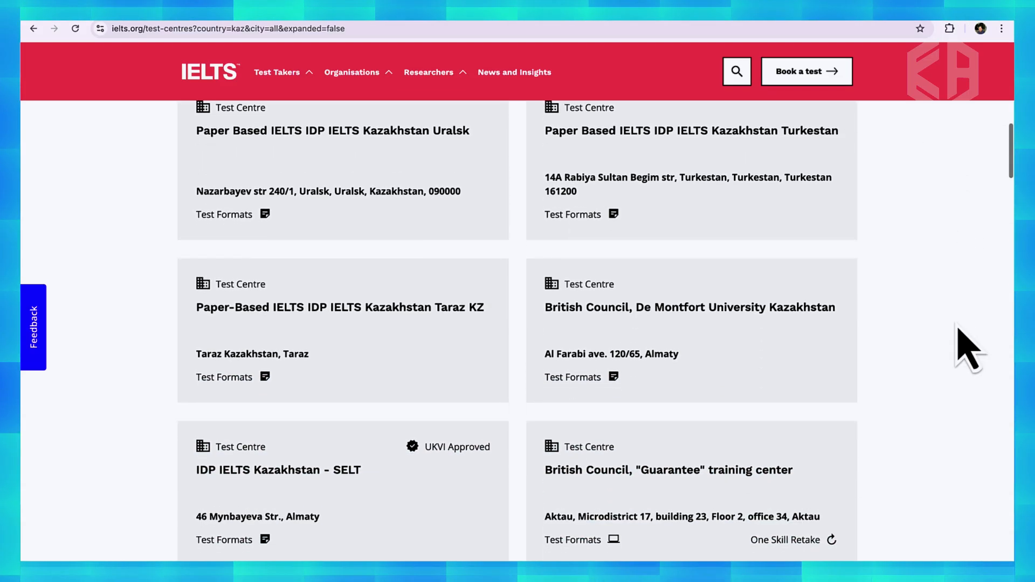
scroll(965, 349, "down", 3)
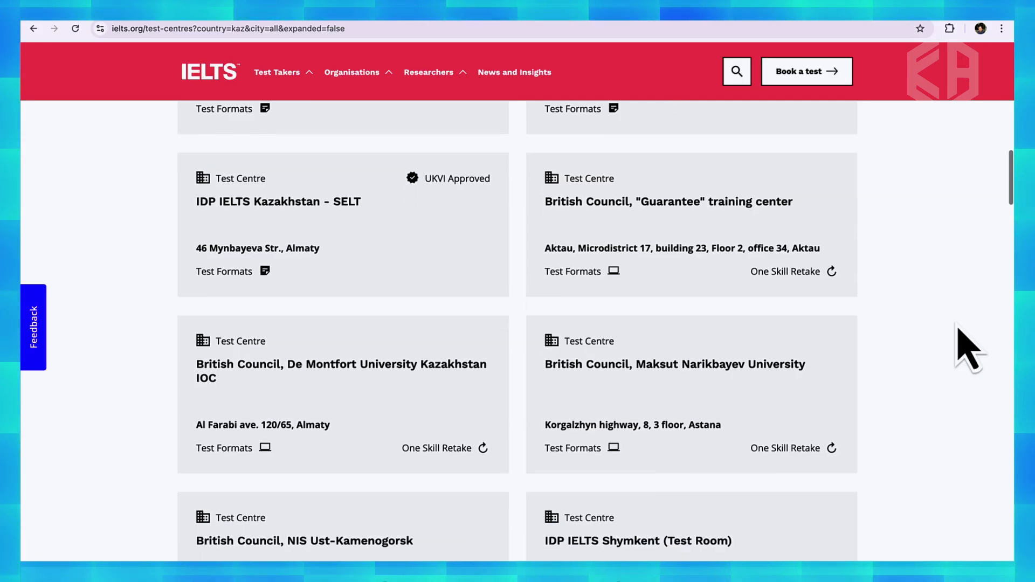
scroll(969, 349, "down", 2)
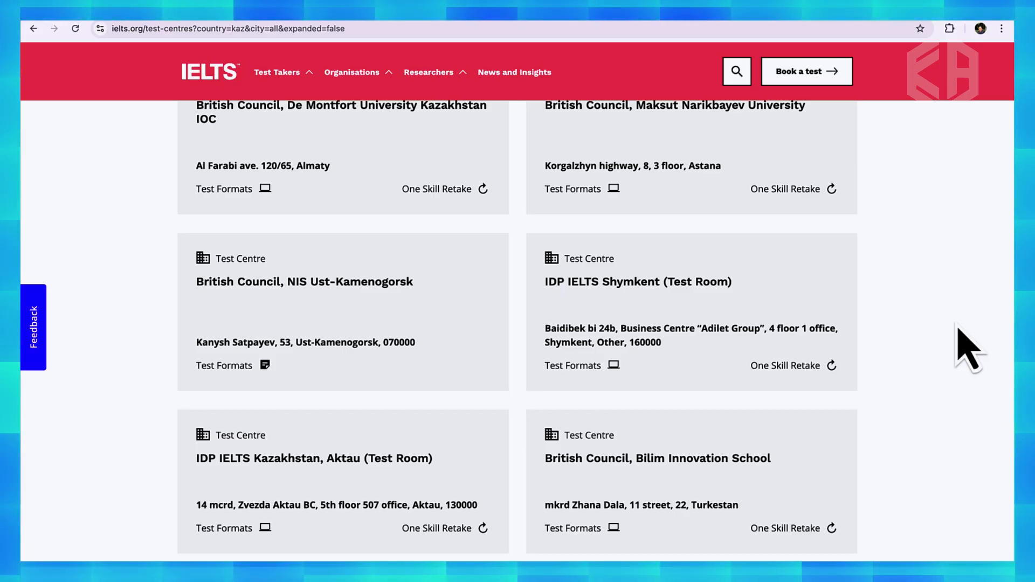
scroll(968, 349, "down", 5)
scroll(969, 349, "up", 5)
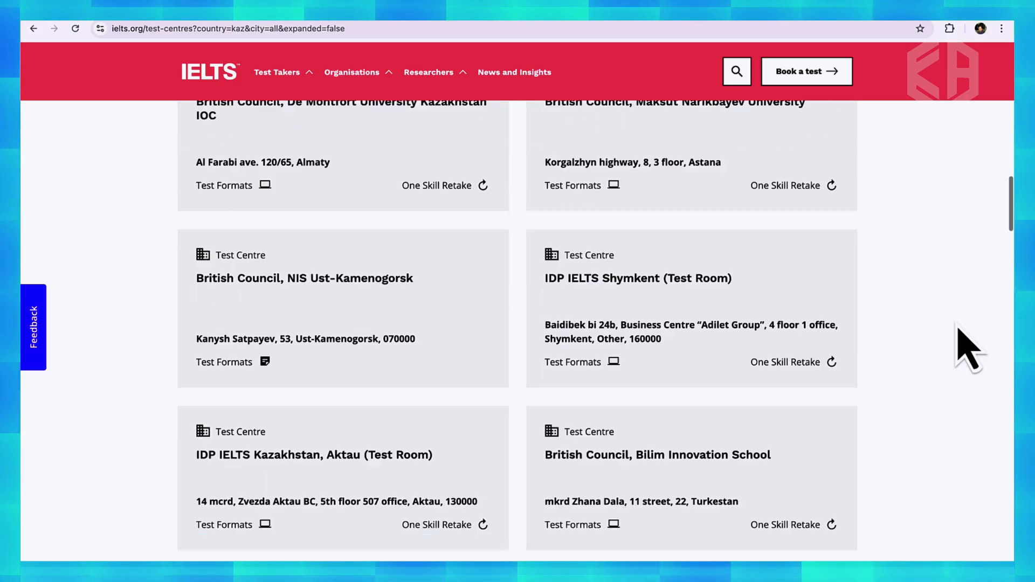
scroll(969, 349, "up", 1)
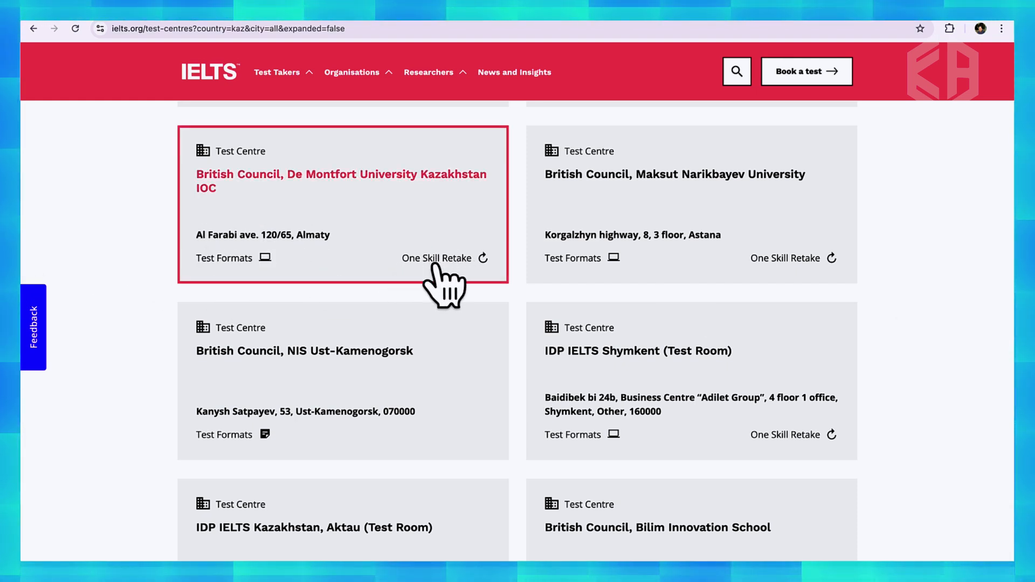
scroll(439, 275, "down", 4)
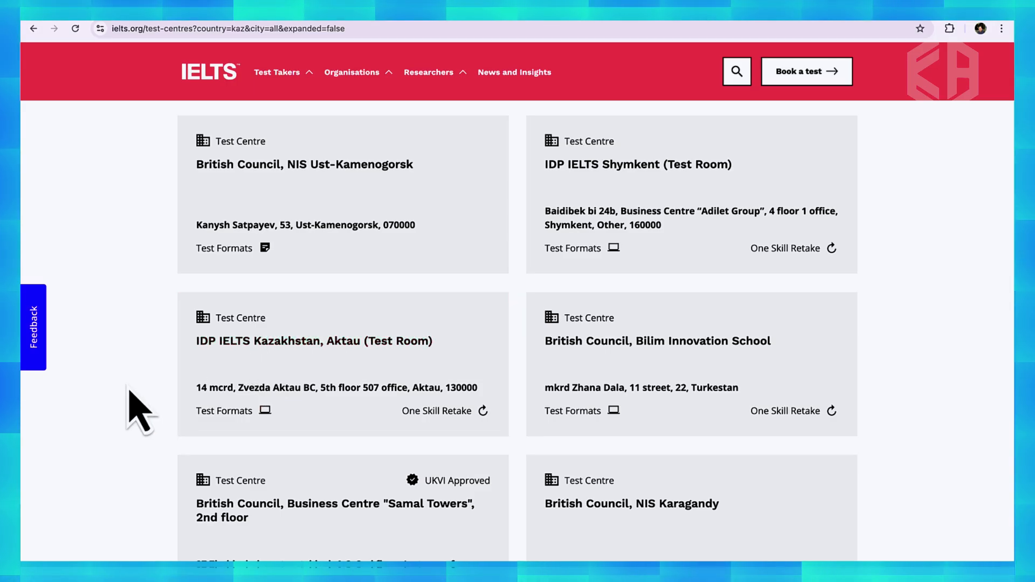
Open the details of the Paper Based IELTS IDP IELTS Kazakhstan Pavlodar test centre
scroll(128, 396, "down", 4)
scroll(139, 410, "down", 6)
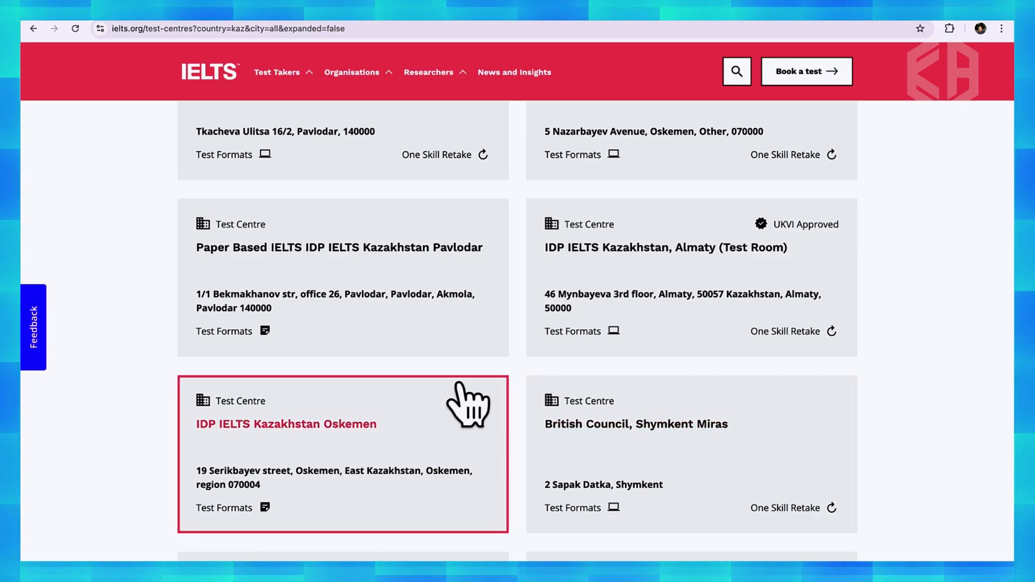
scroll(358, 305, "down", 2)
left_click(426, 305)
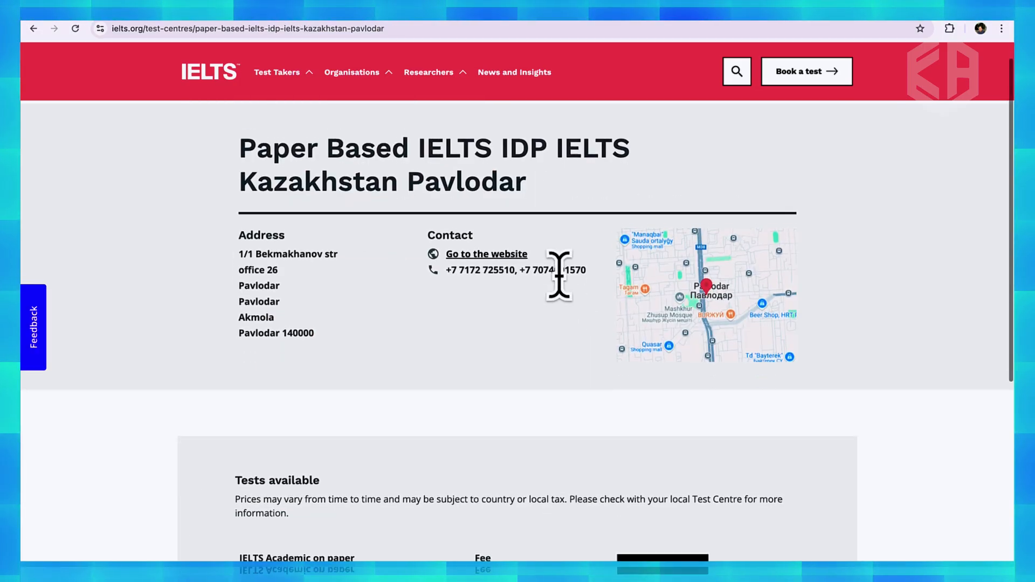
Examine the Pavlodar centre's address, contact details, available tests and their fees
scroll(555, 275, "down", 2)
scroll(563, 291, "down", 2)
scroll(562, 285, "up", 1)
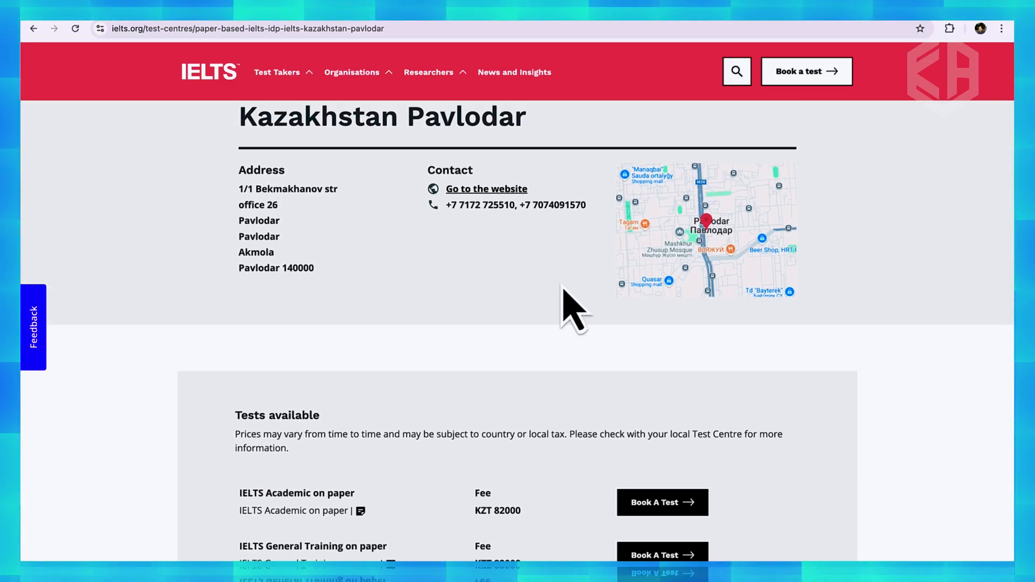
scroll(563, 291, "down", 3)
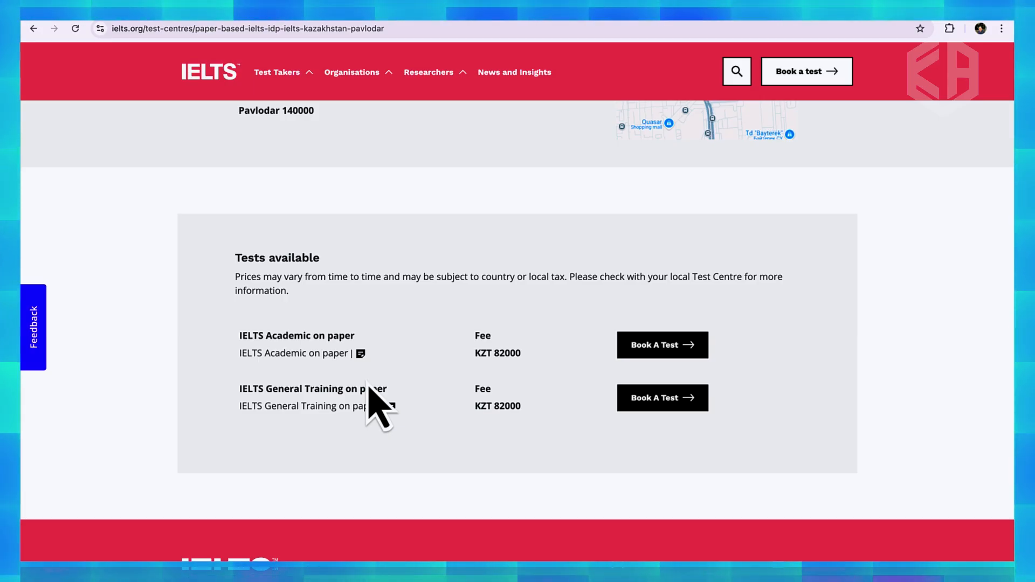
scroll(369, 385, "up", 3)
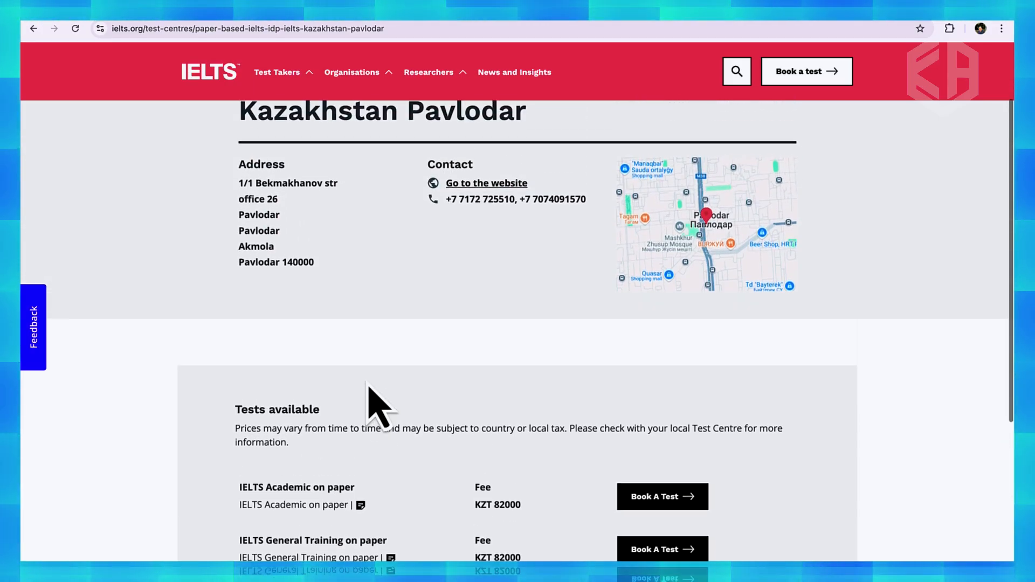
scroll(368, 386, "up", 2)
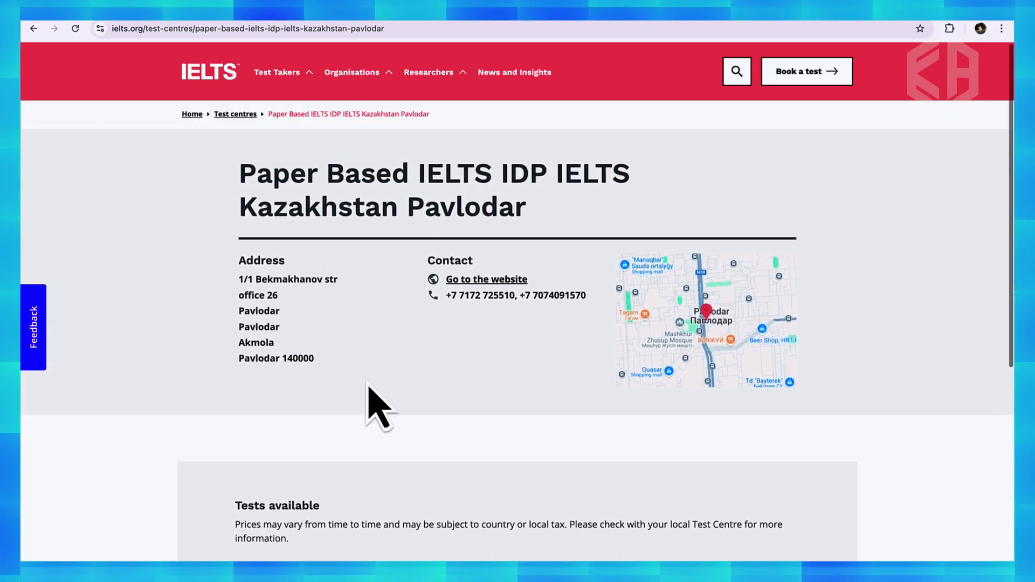
scroll(369, 386, "down", 1)
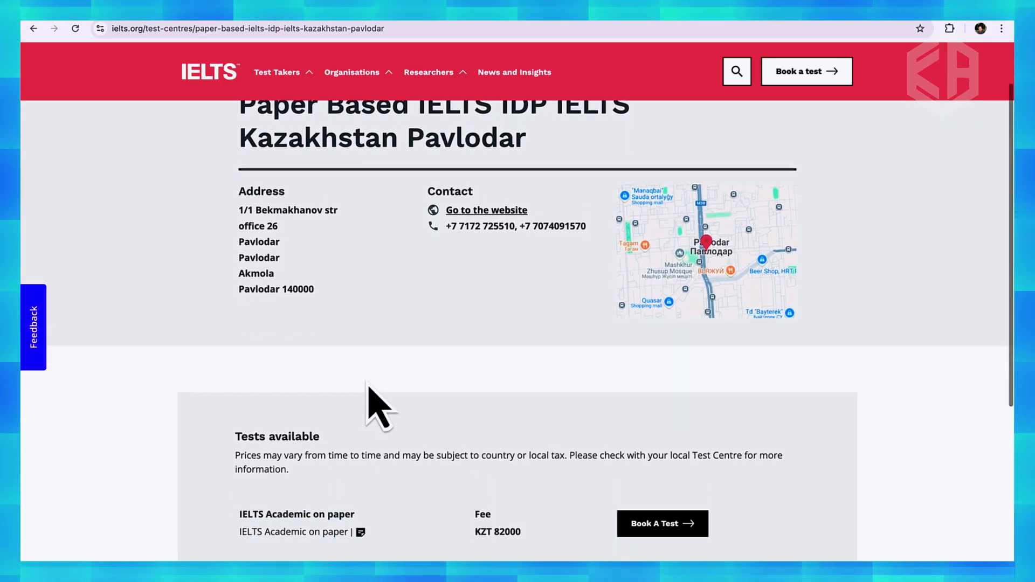
scroll(368, 386, "up", 1)
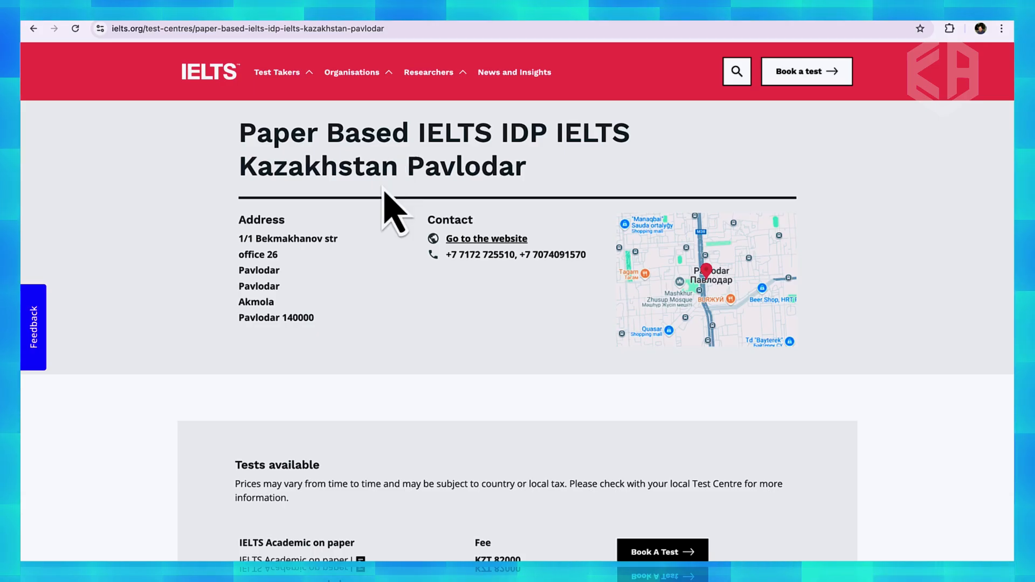
Start booking the IELTS General Training on paper test at the Pavlodar centre
scroll(392, 341, "down", 3)
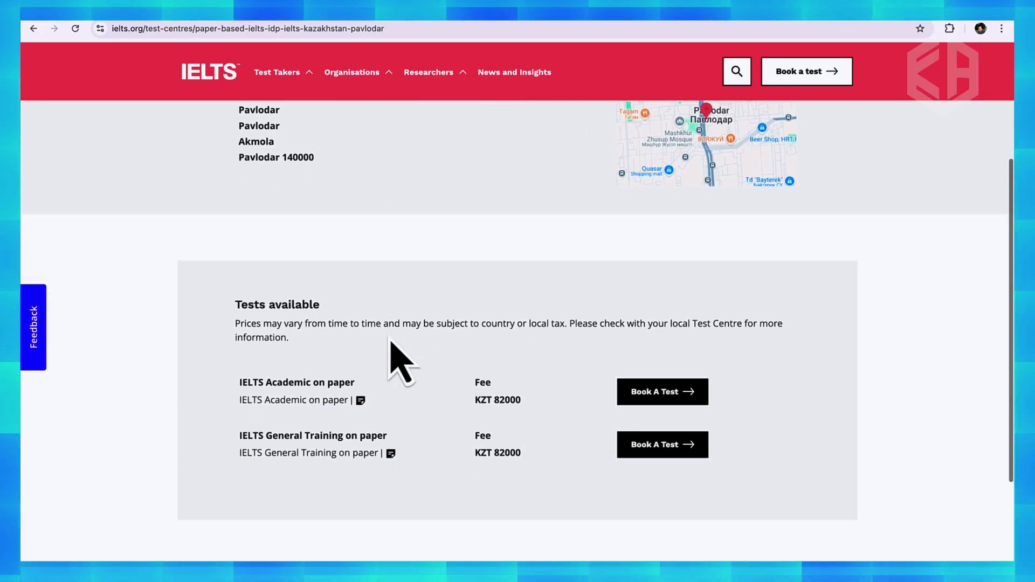
scroll(391, 342, "down", 1)
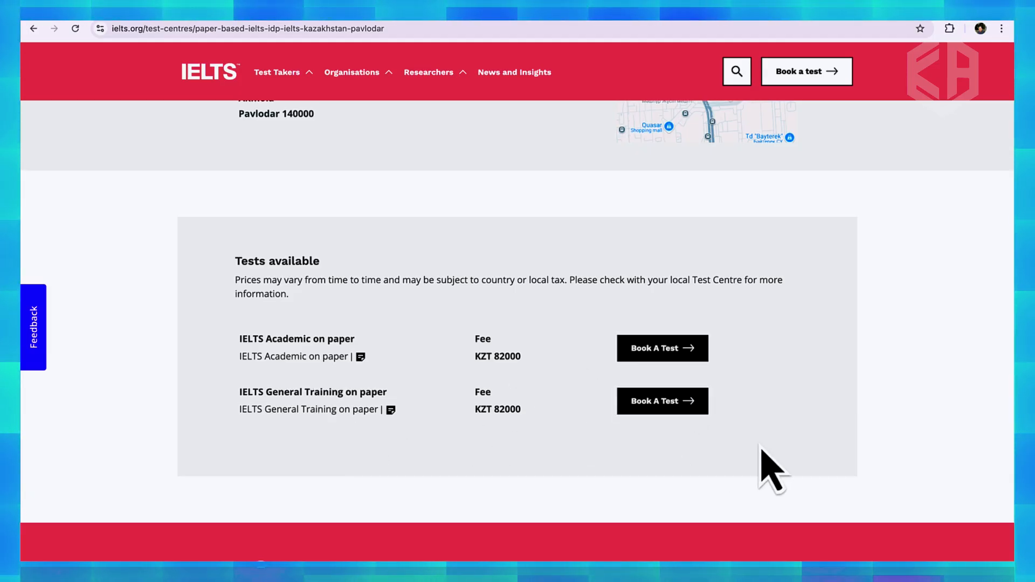
left_click(658, 400)
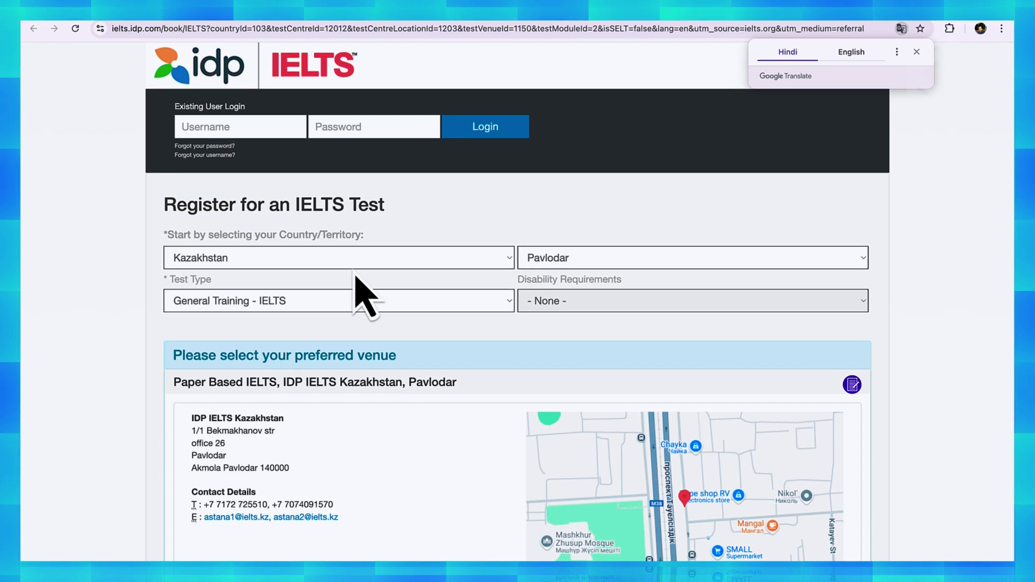
Dismiss the translation pop-up and set the test type to Academic - IELTS, keeping the disability requirements at None
scroll(364, 296, "down", 1)
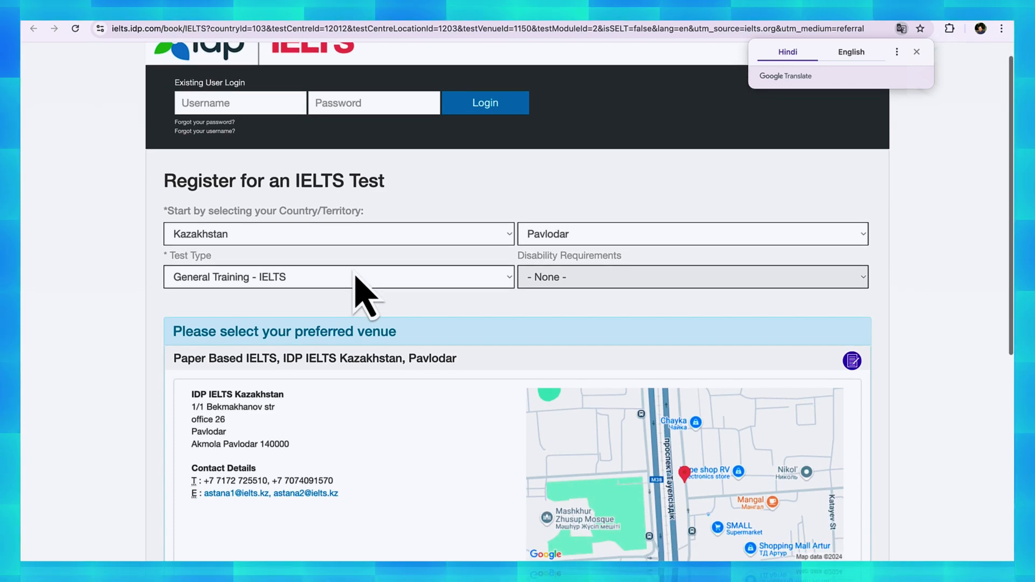
left_click(917, 52)
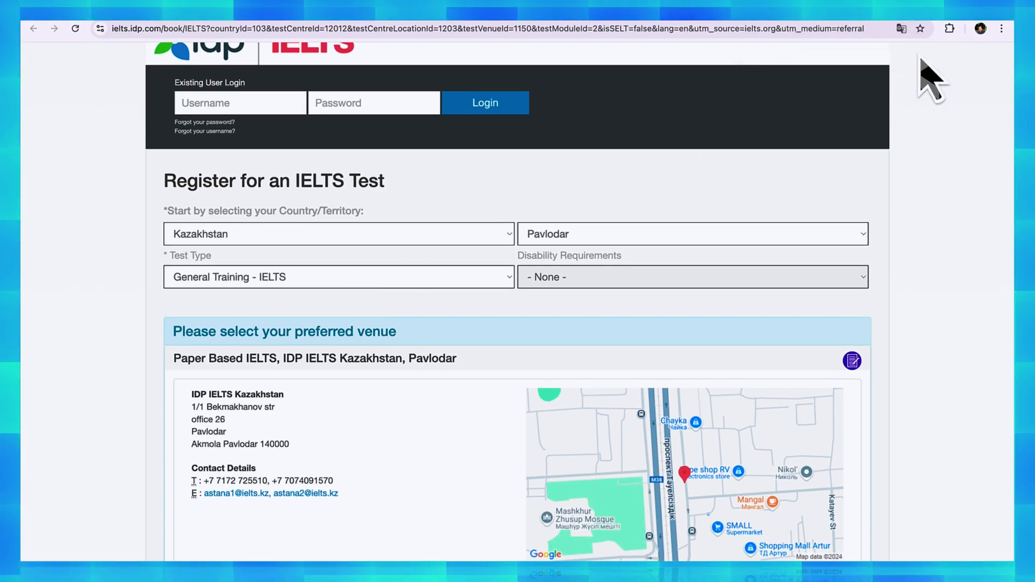
left_click(233, 283)
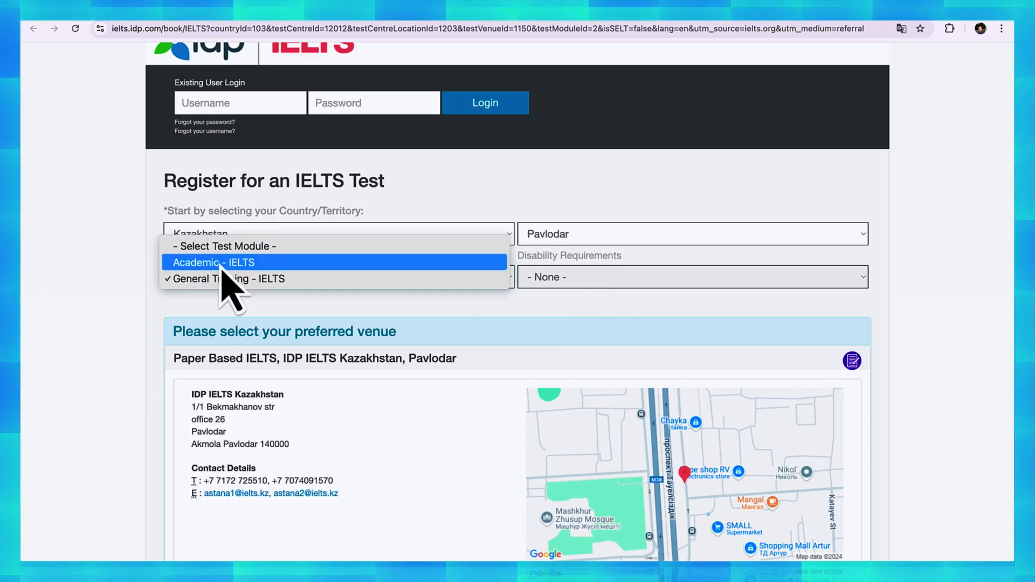
left_click(232, 263)
left_click(609, 277)
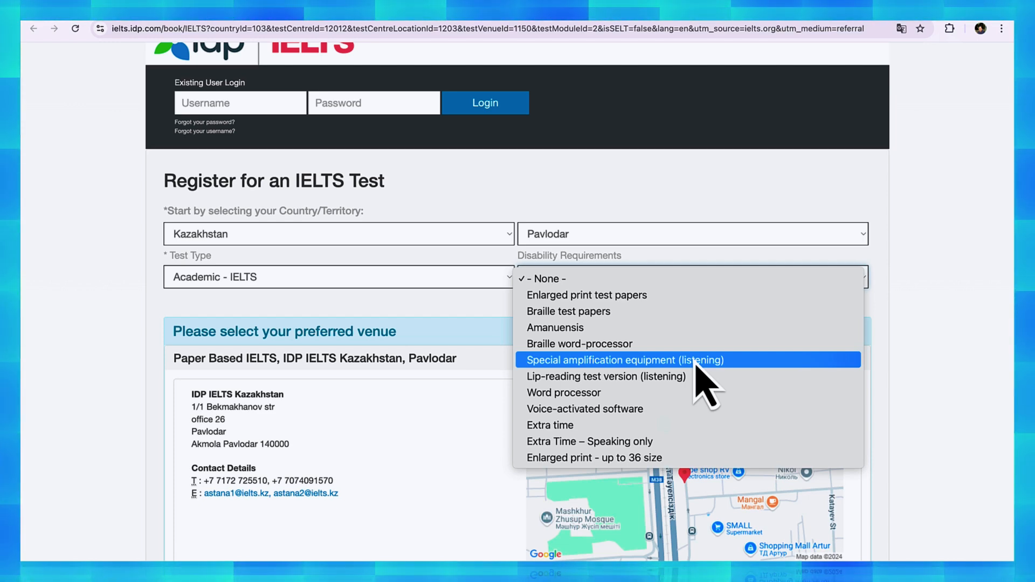
left_click(600, 280)
Select Saturday 5 April 2025 as the test date and continue the registration from the session summary
scroll(633, 259, "down", 8)
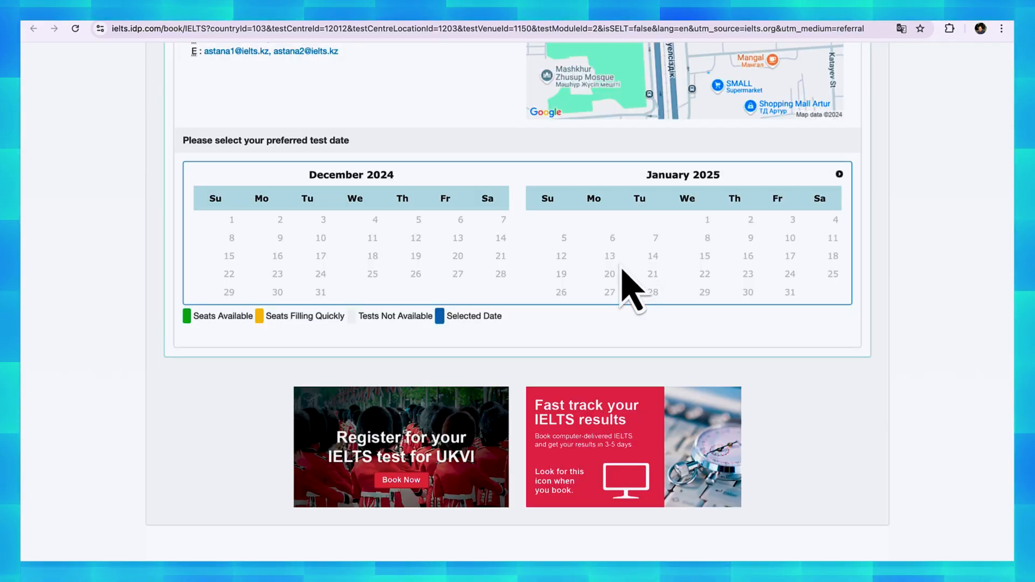
scroll(566, 311, "up", 1)
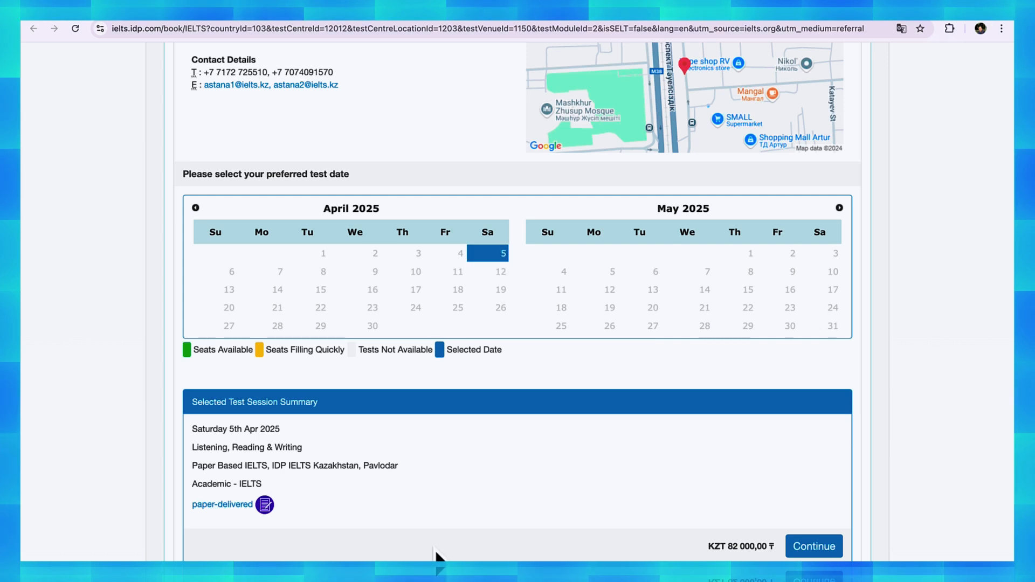
scroll(435, 555, "down", 5)
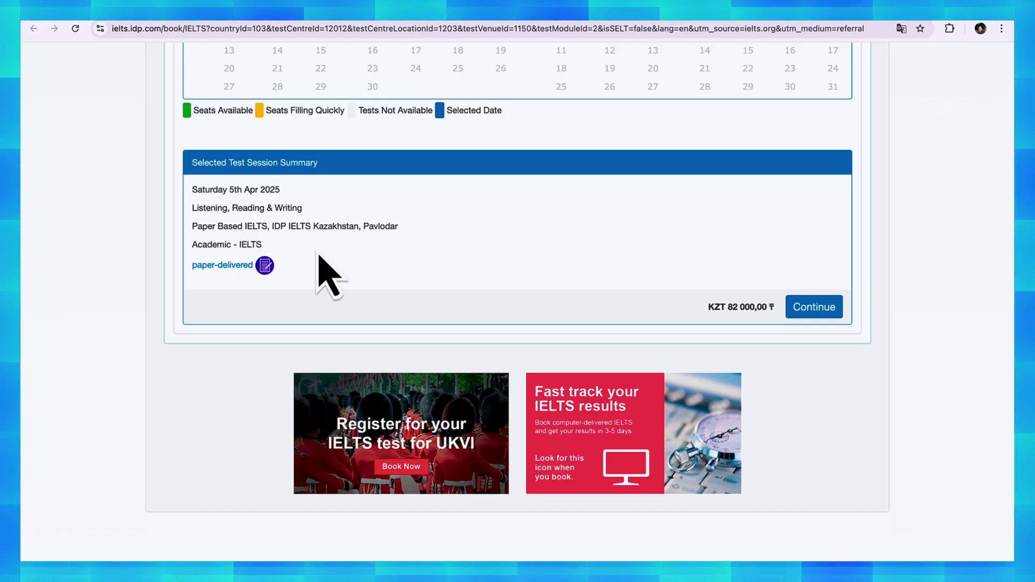
scroll(318, 257, "up", 1)
scroll(324, 270, "up", 2)
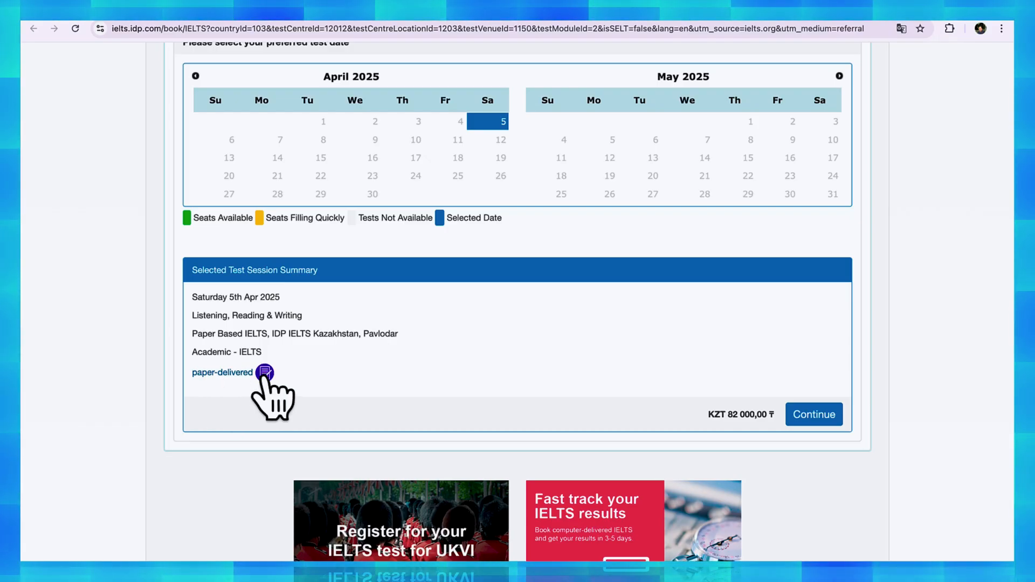
left_click(823, 423)
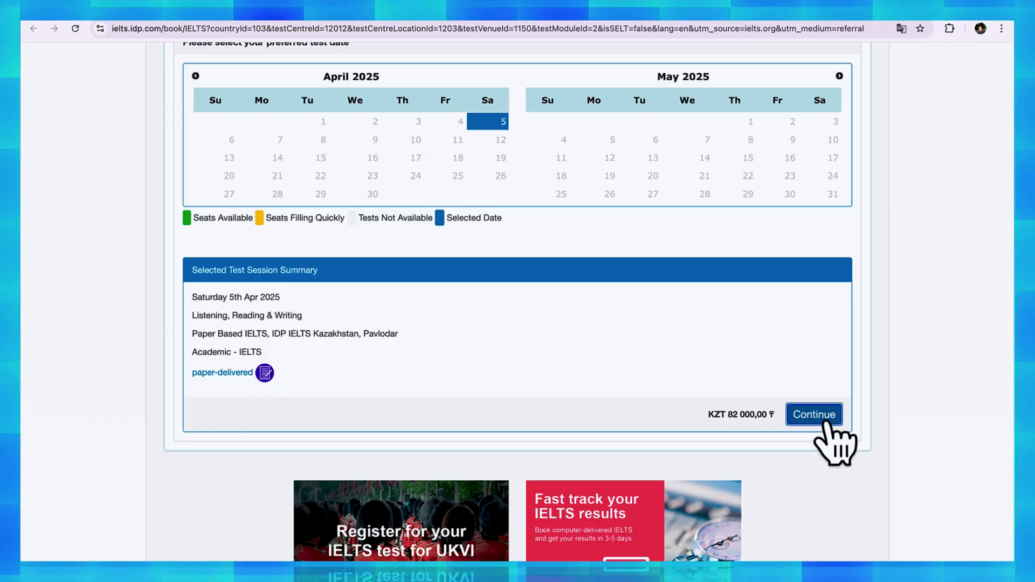